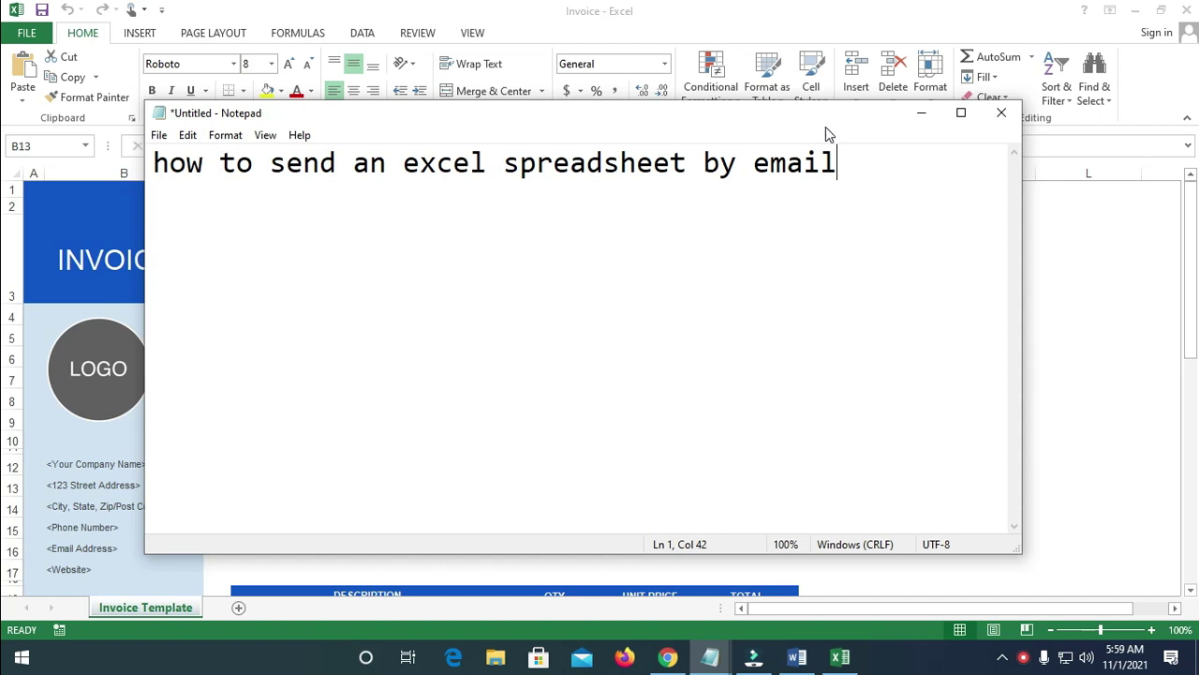
- Minimize the Notepad note so the Excel Invoice Template sheet is visible
click(922, 124)
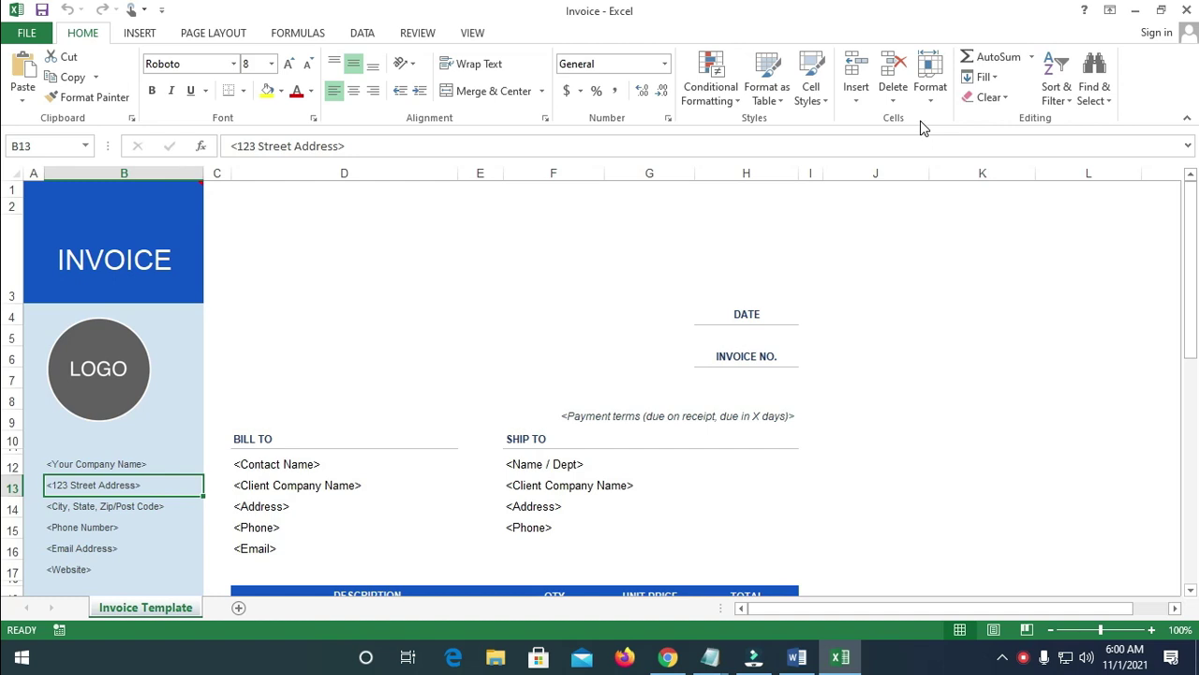
- Save As the invoice to the Desktop with the file name 'propeller document'
click(20, 35)
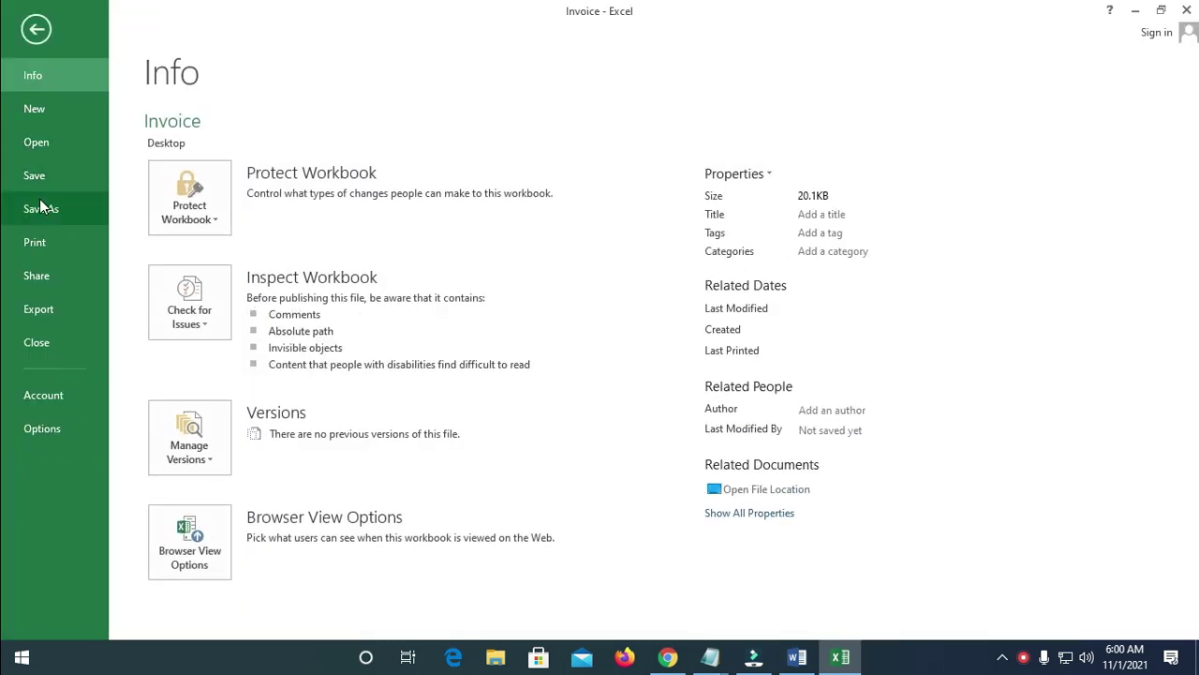
click(40, 207)
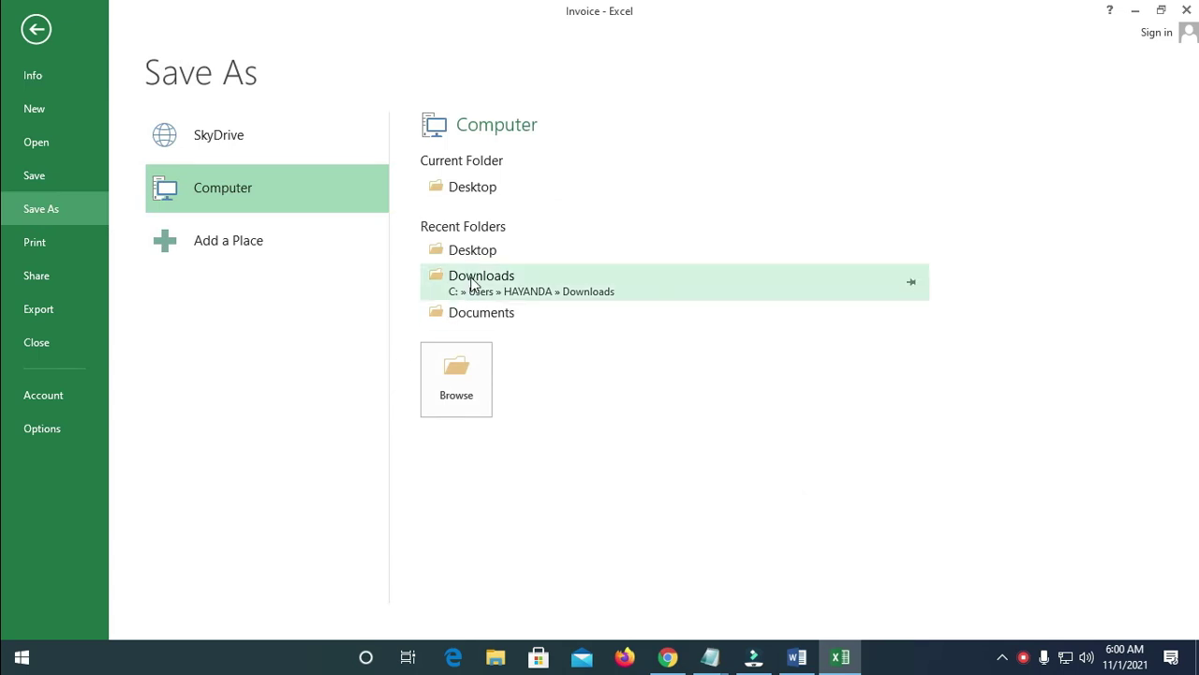
click(482, 187)
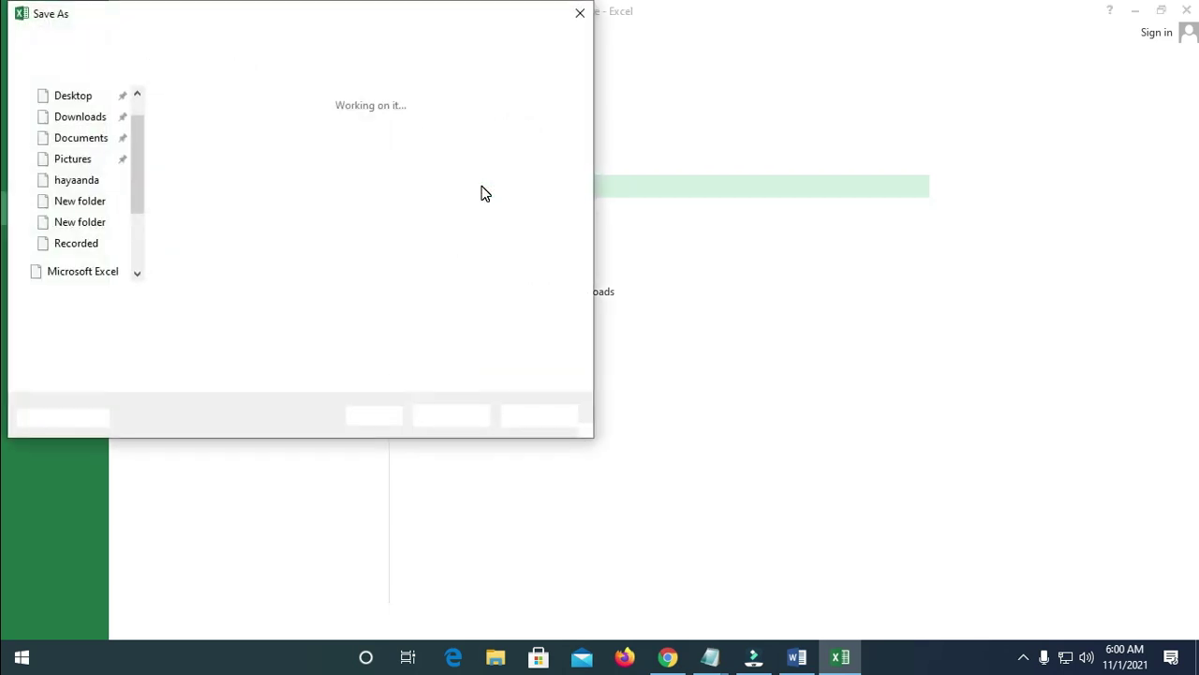
key(BackSpace)
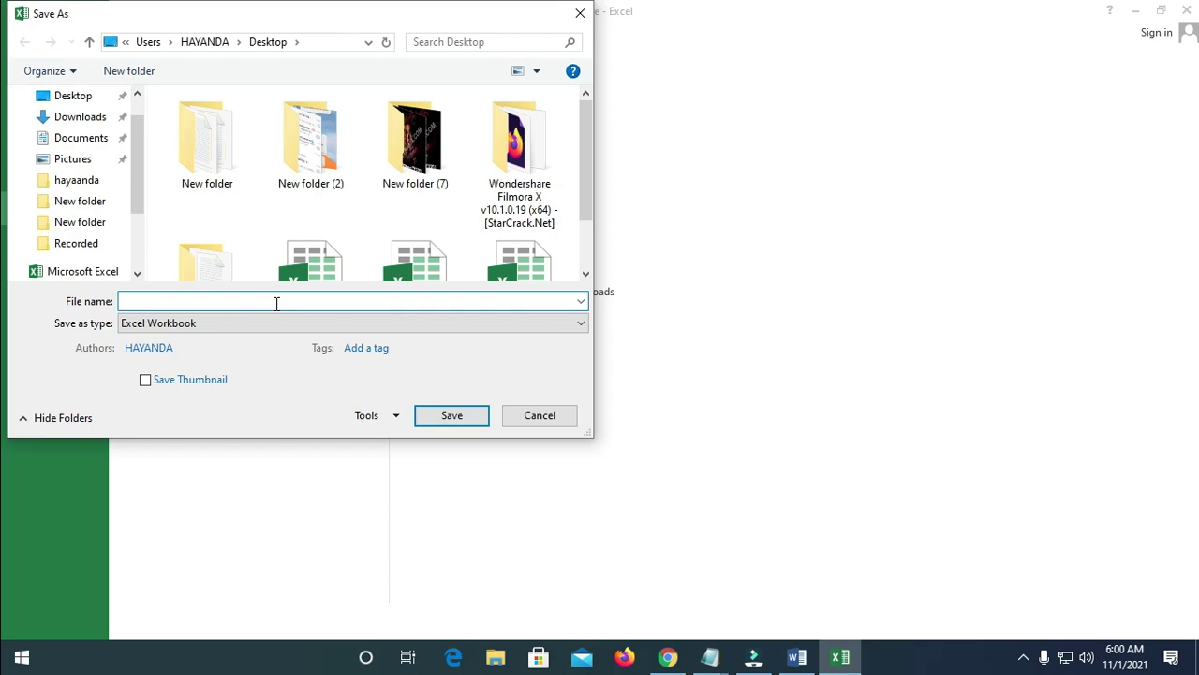
text(pro)
text(peller )
text(document)
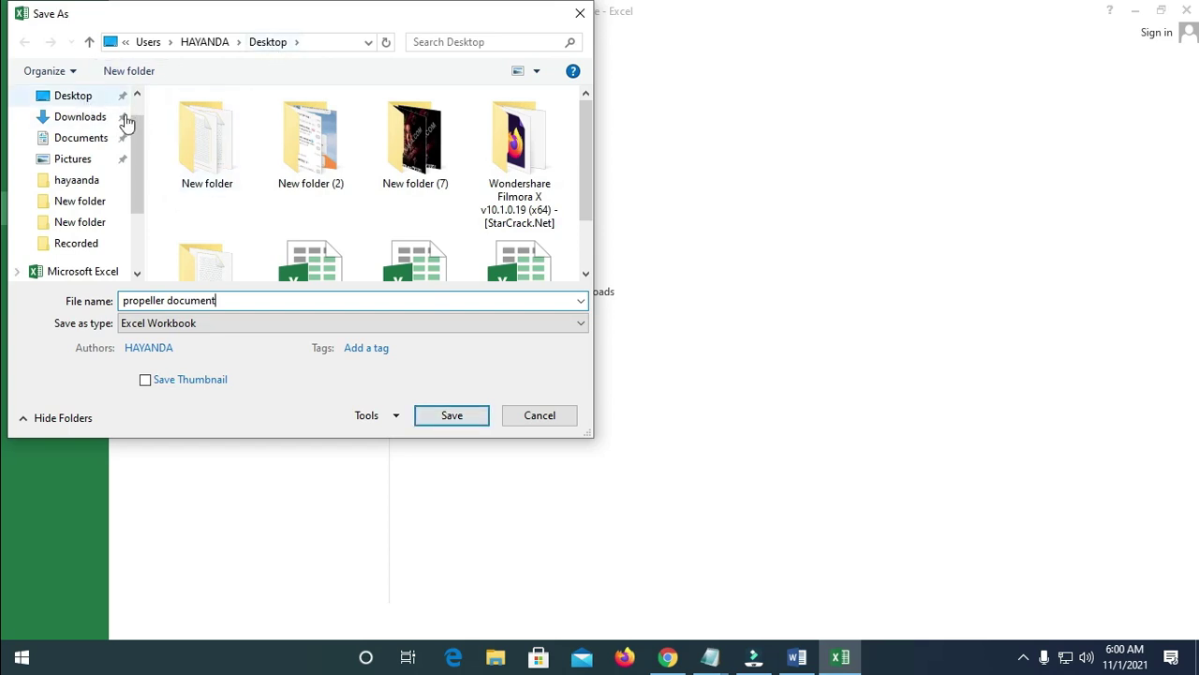
click(455, 416)
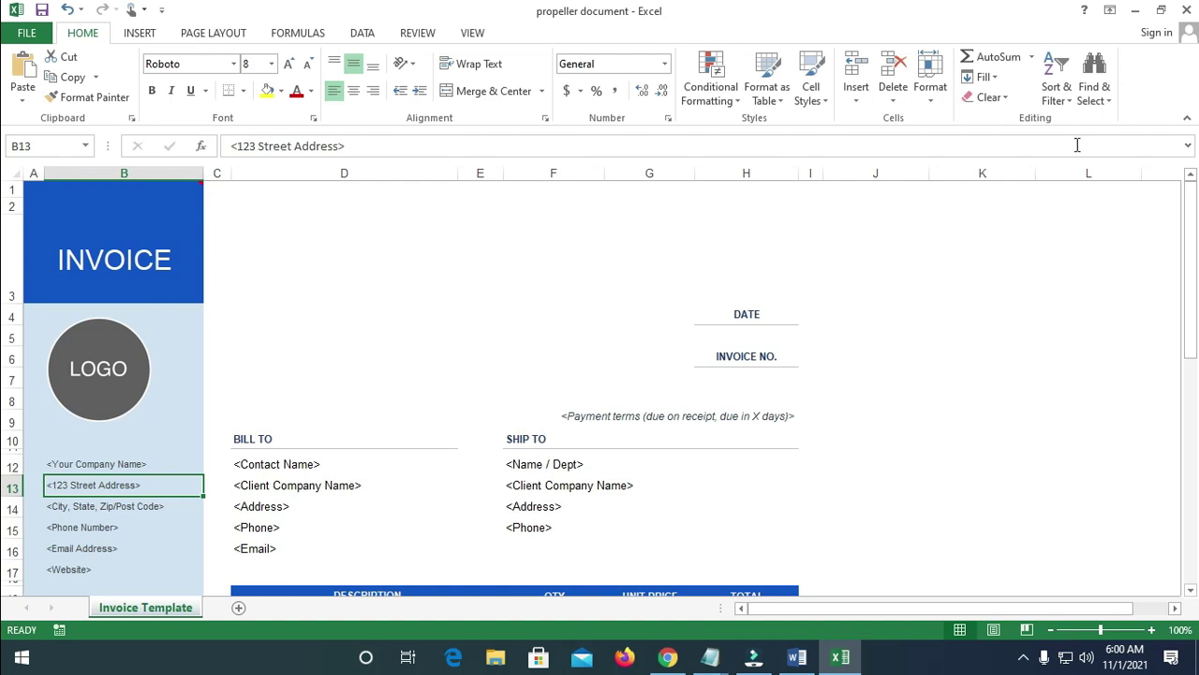
- Show the desktop, then bring the Google Chrome window forward
key(super+d)
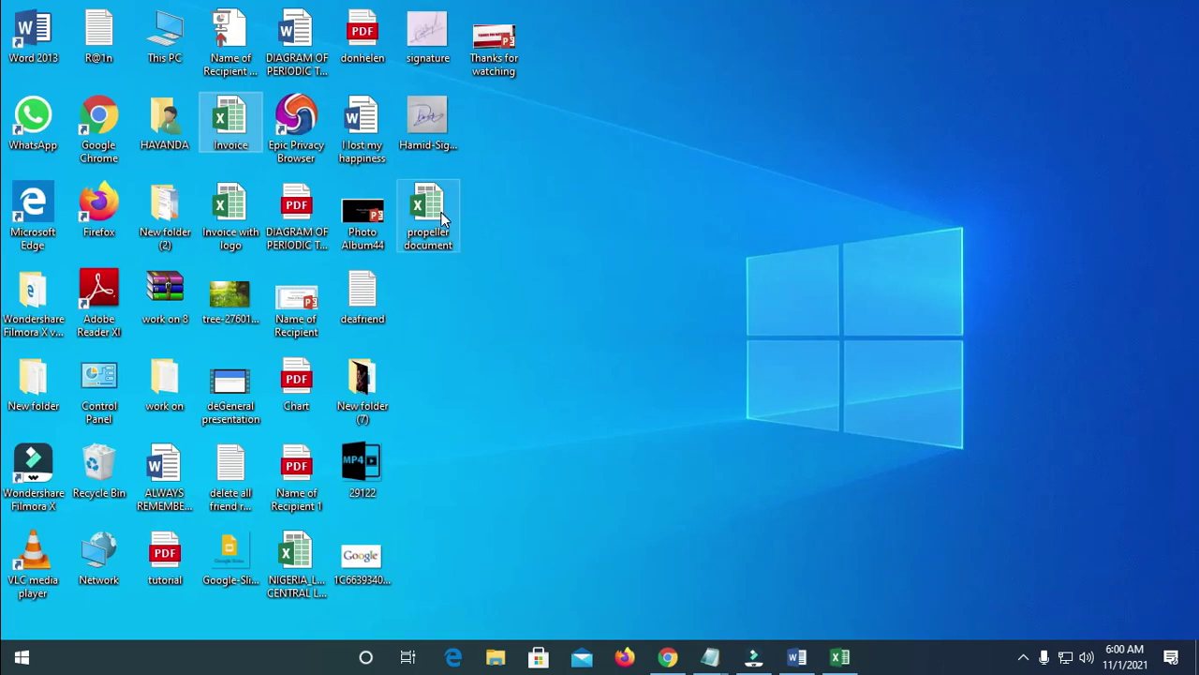
mouse_move(426, 215)
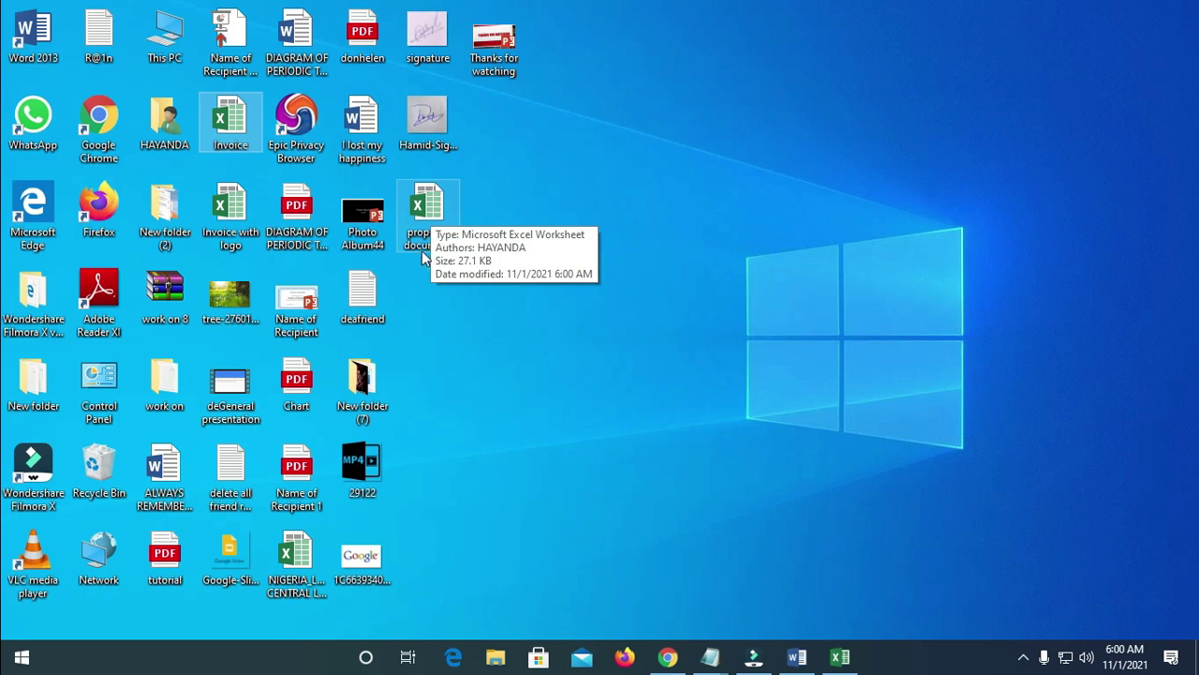
click(513, 187)
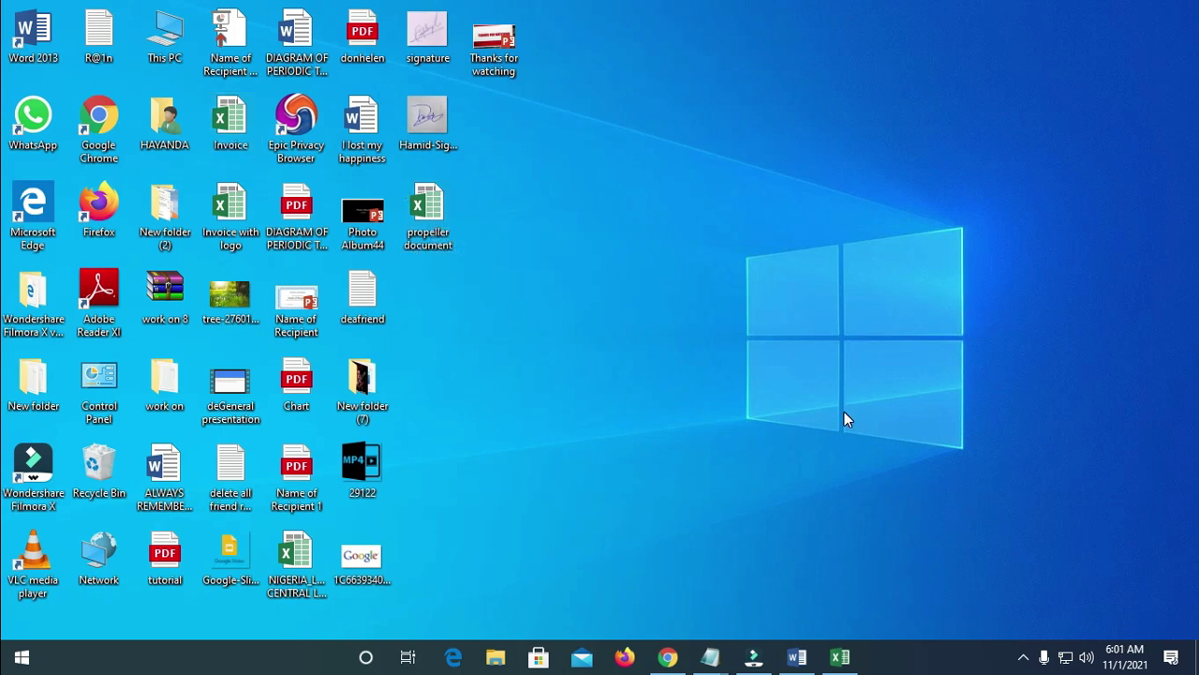
click(668, 657)
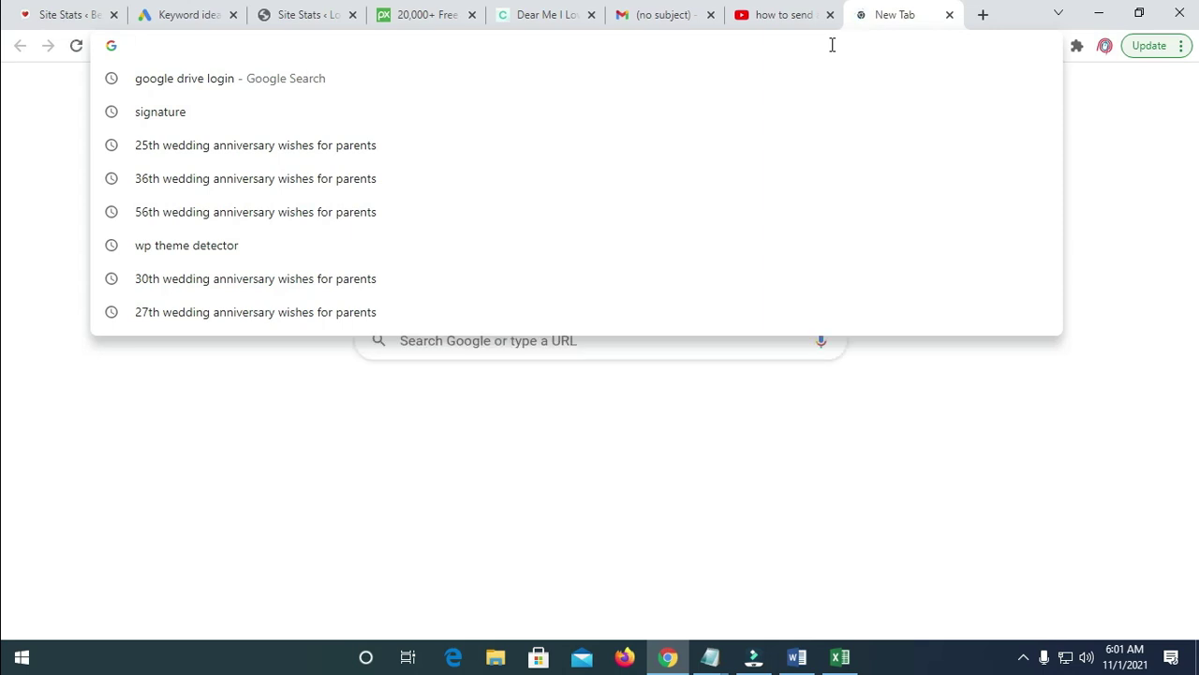
- Navigate the new Chrome tab to gmail.com to load the inbox
text(gmail)
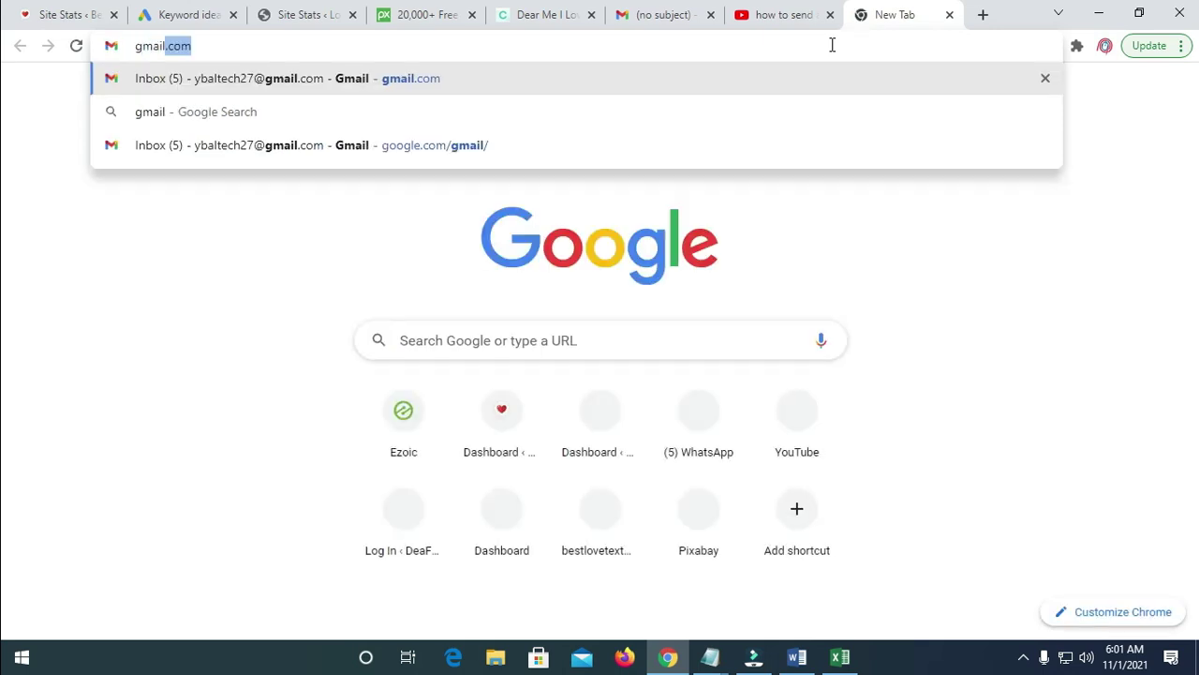
text(.com)
key(Return)
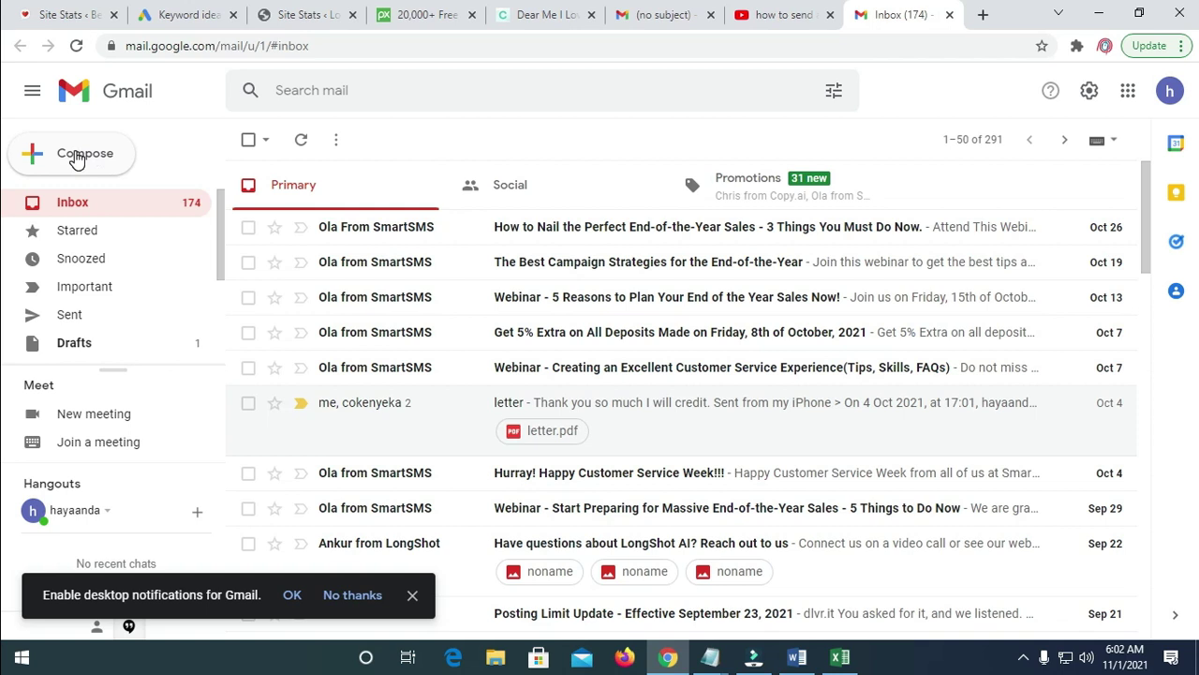
- Compose a new email addressed to the contact picked from the name suggestions
click(77, 159)
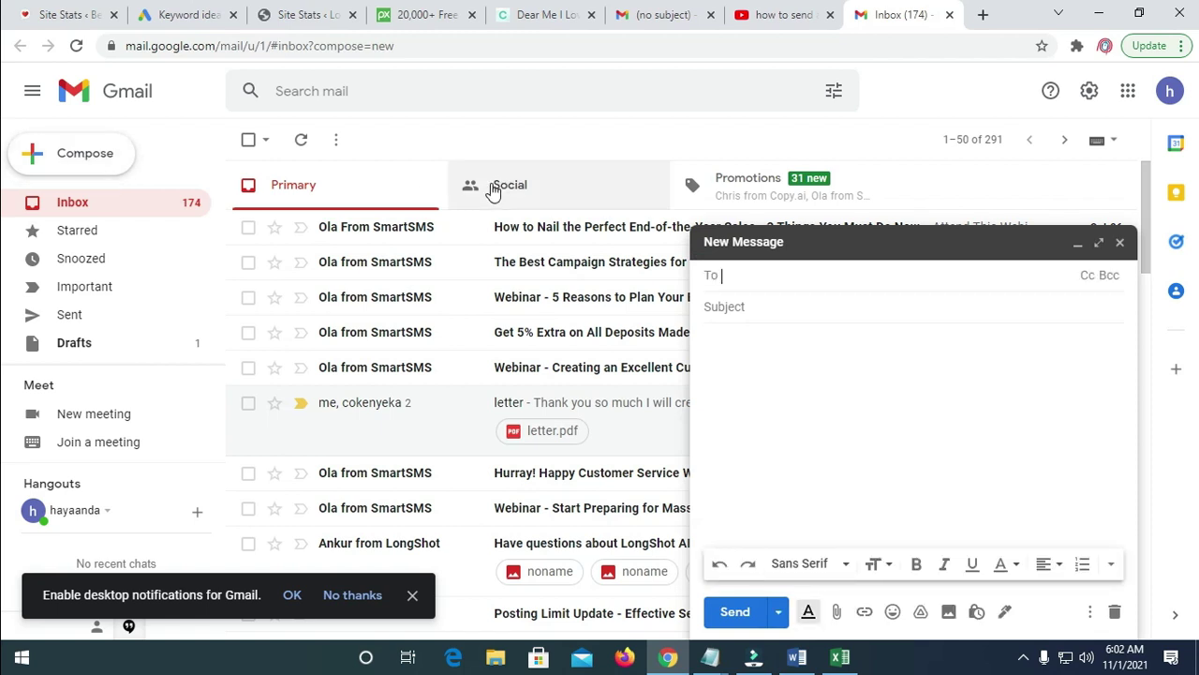
click(761, 271)
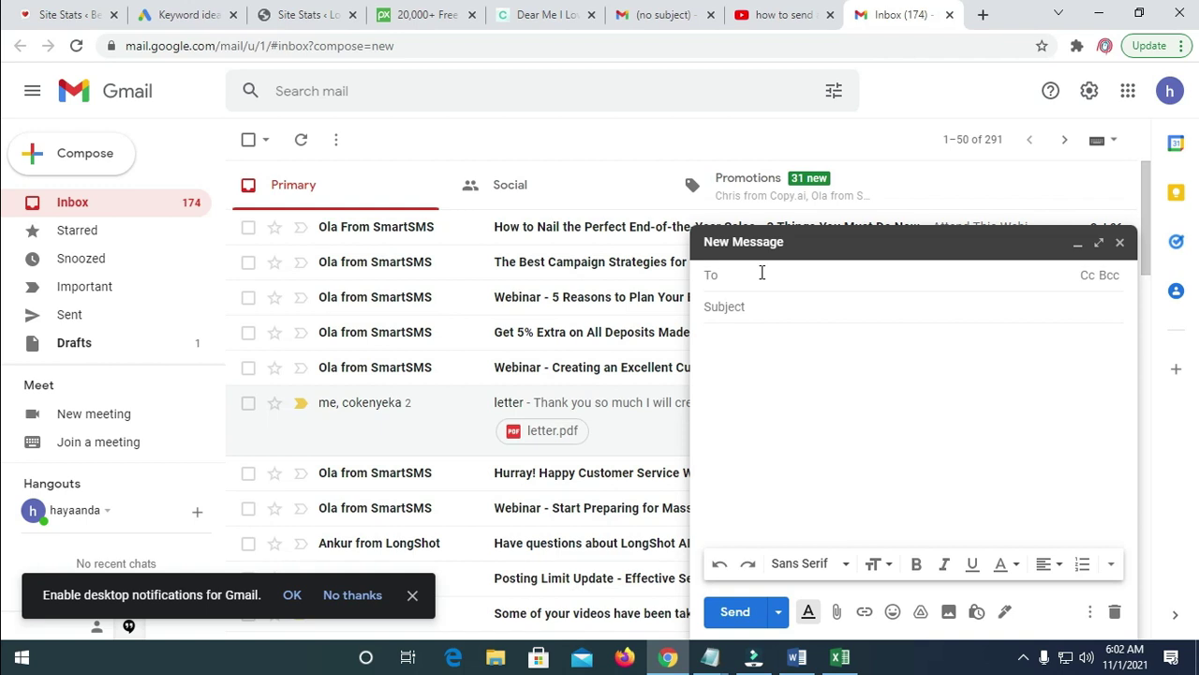
text(la)
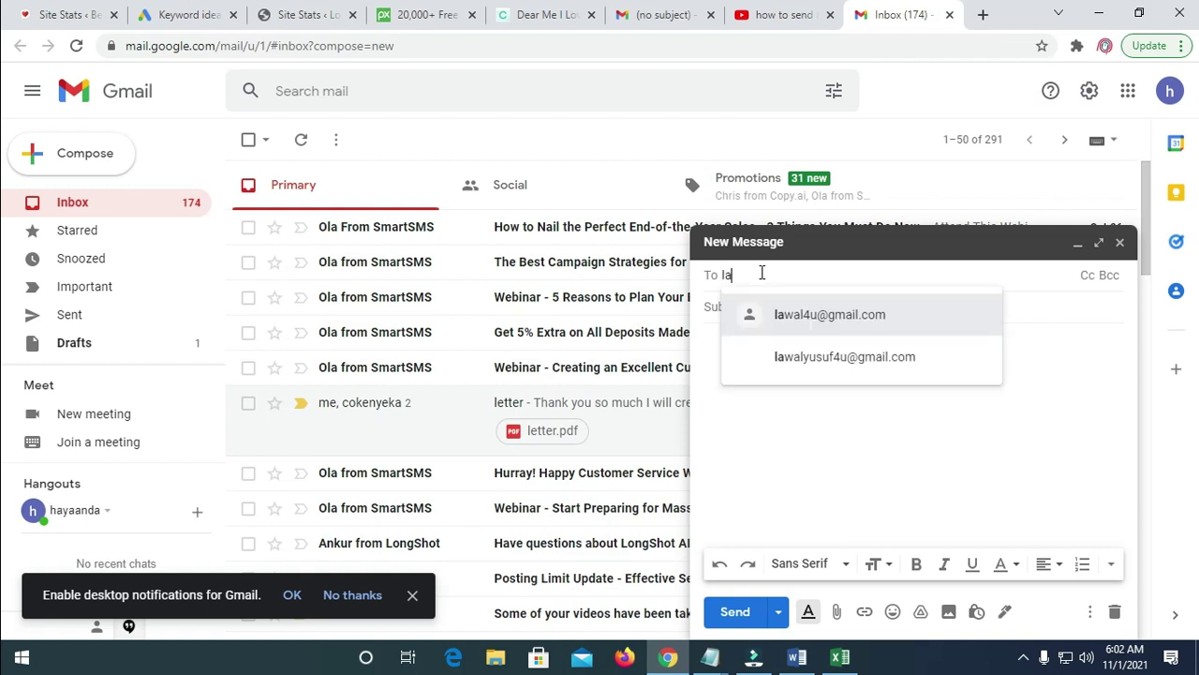
text(wal)
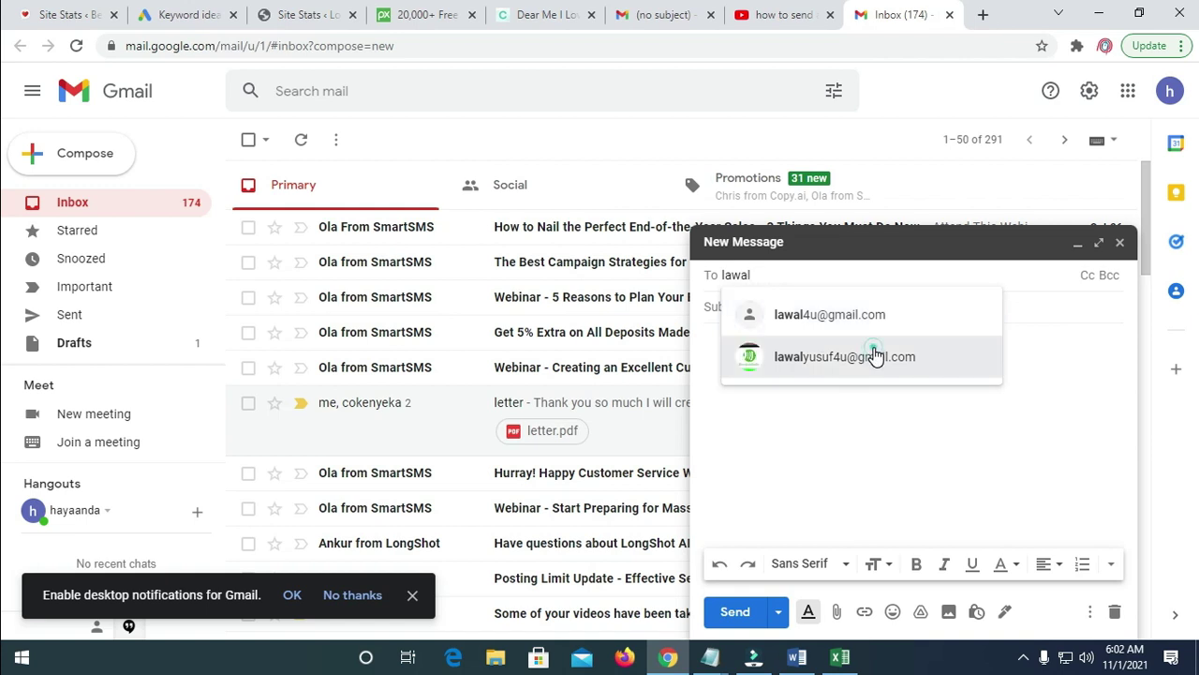
click(872, 347)
click(763, 314)
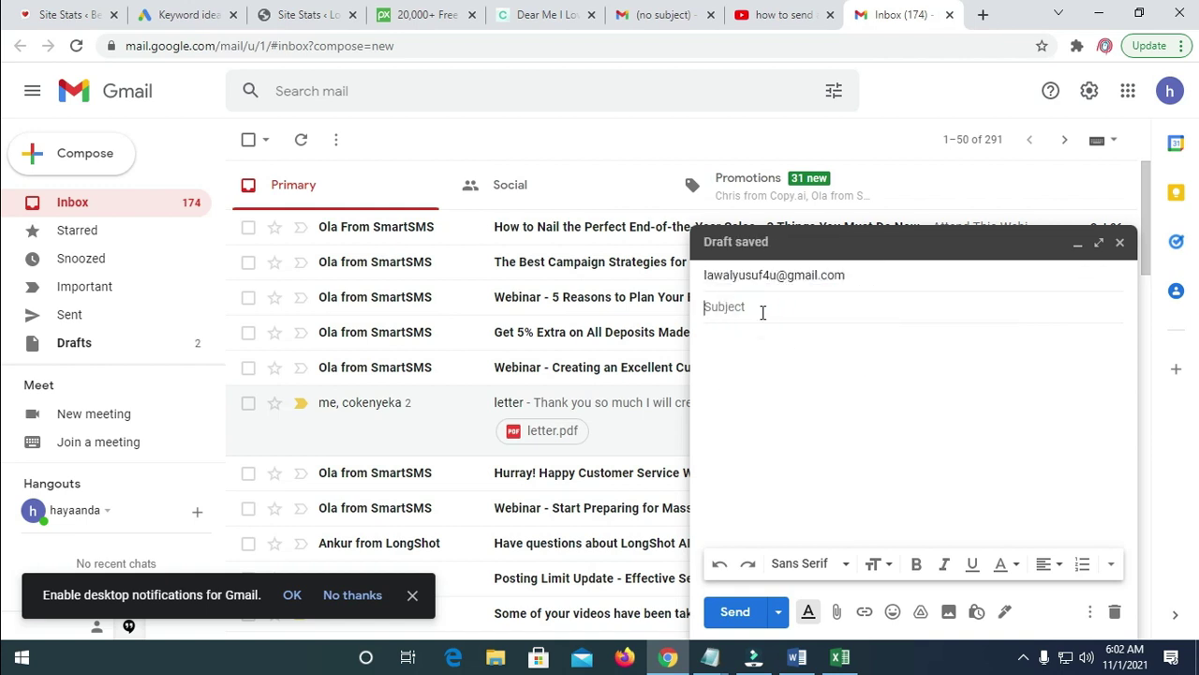
- Enter subject 'The Spreadsheet Document' and body 'Please find attached Documents'
text(THe)
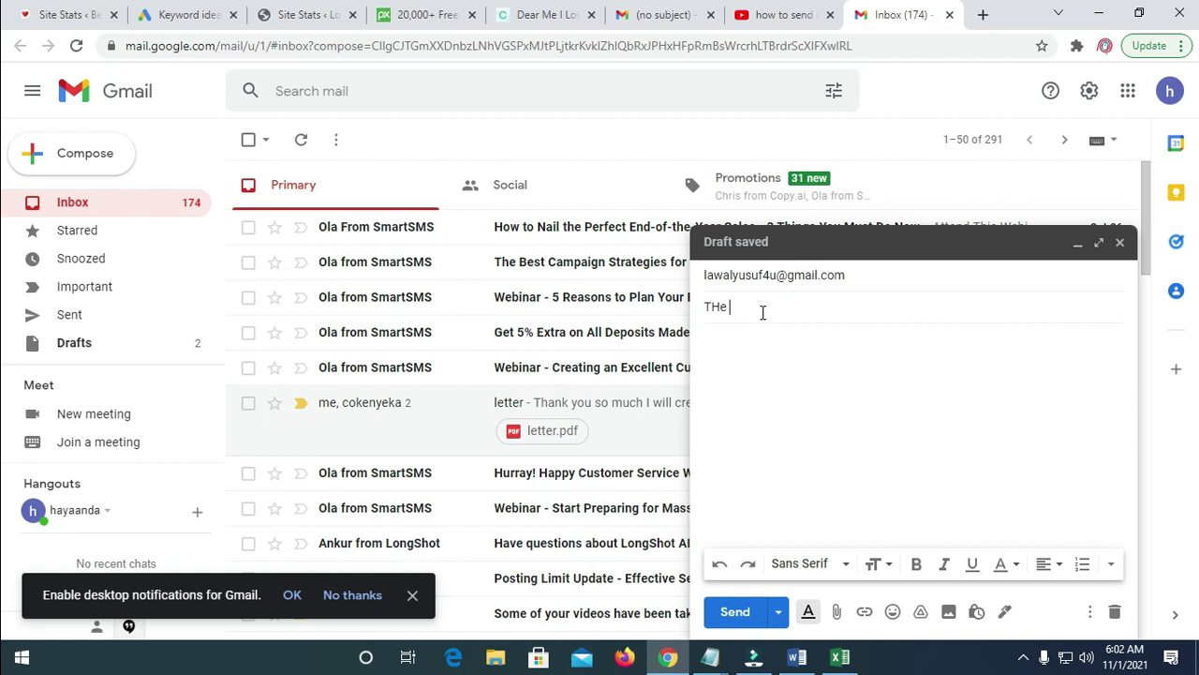
key(BackSpace)
key(BackSpace)
key(BackSpace)
text(he )
text(Sprea)
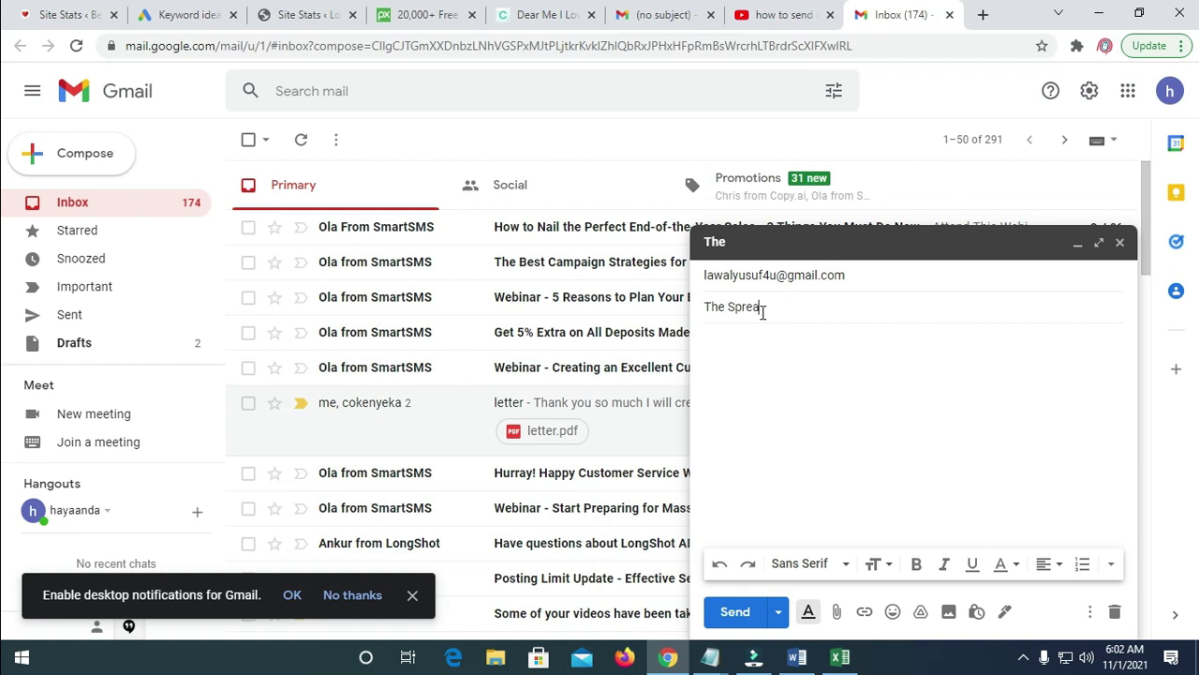
text(dshe)
text(et Document)
click(760, 341)
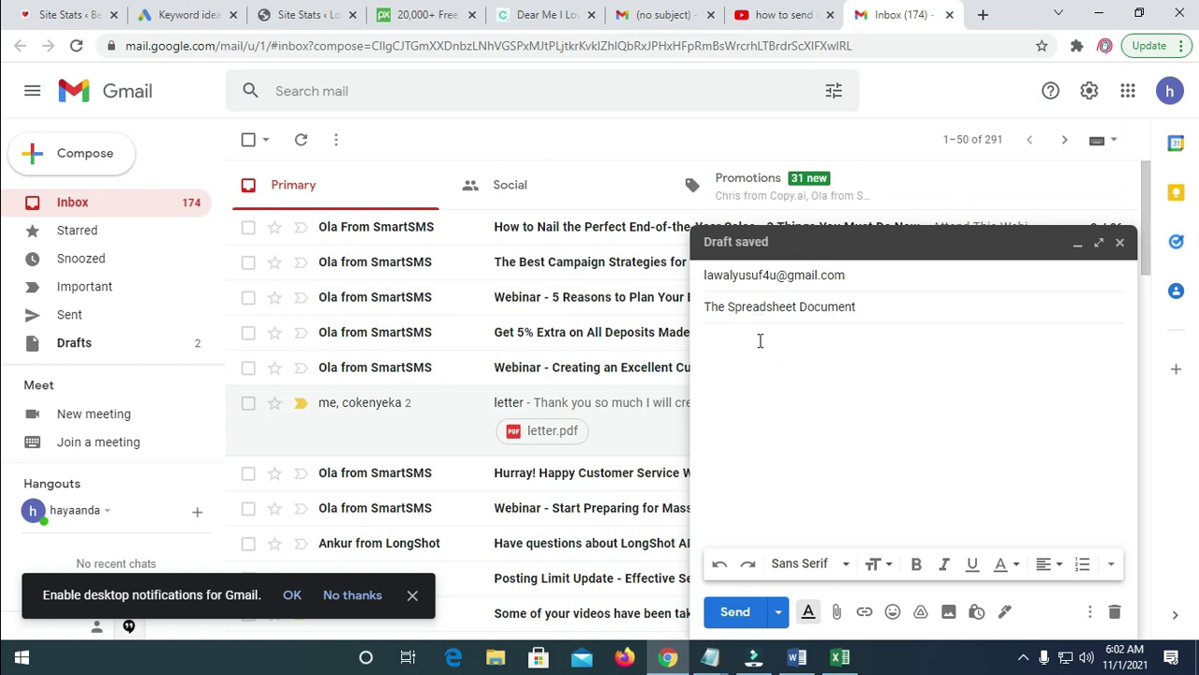
text(Please fin)
text(d attached )
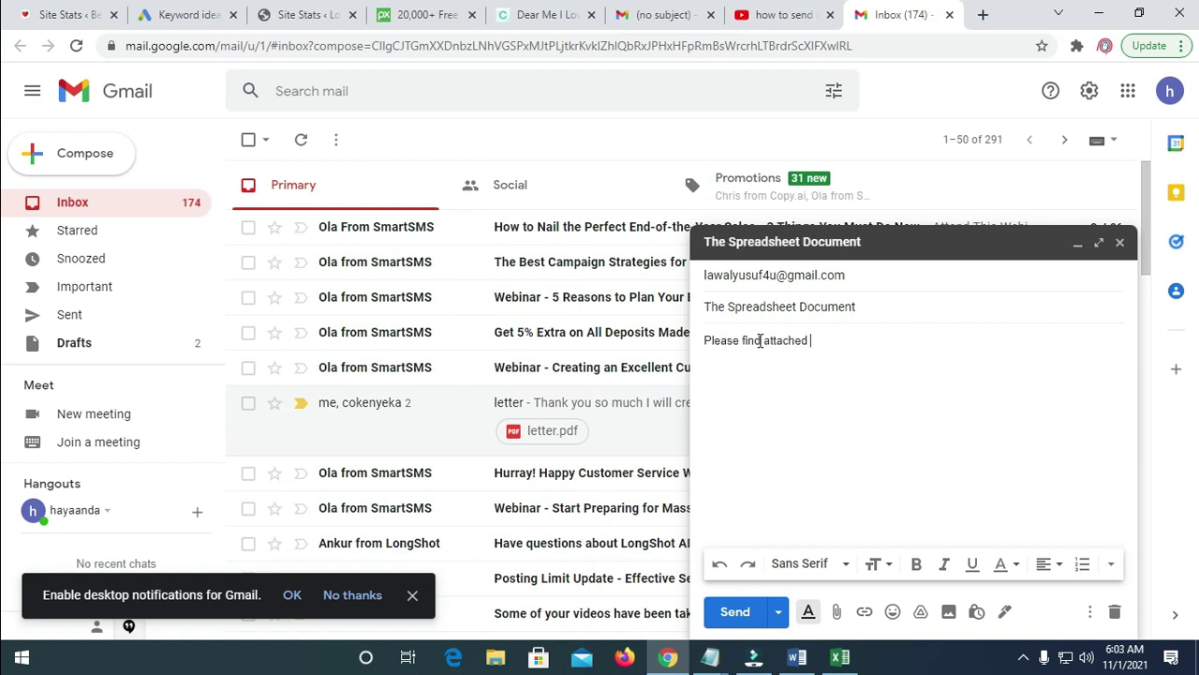
text(Documet)
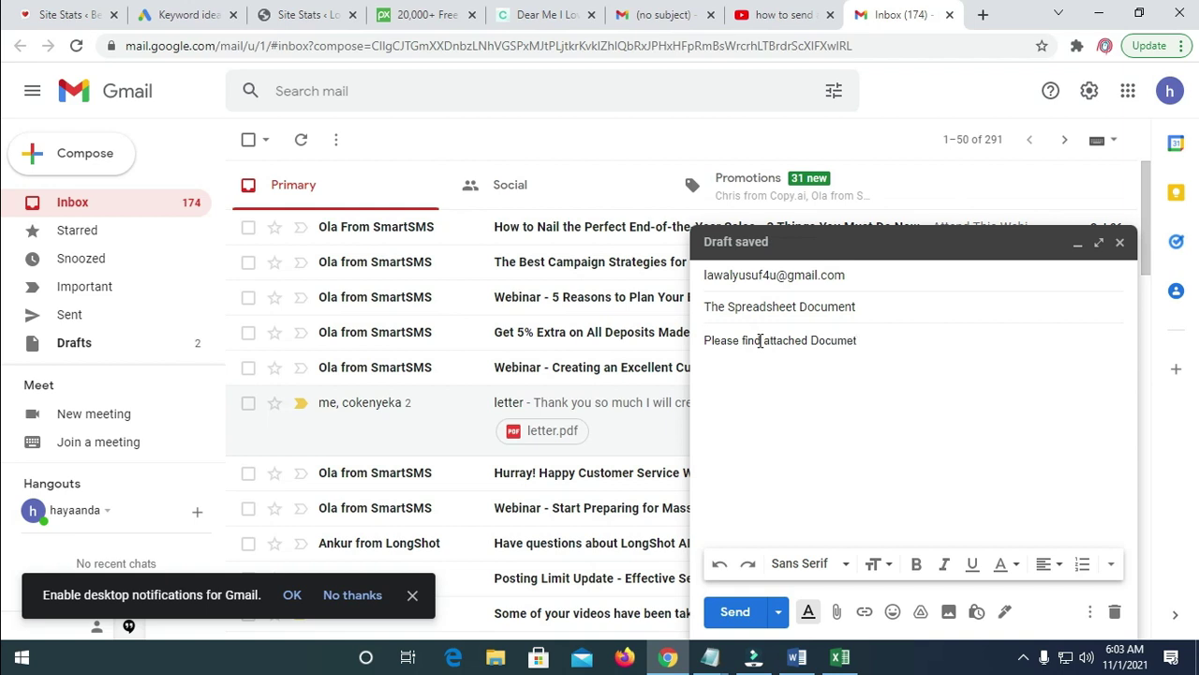
key(BackSpace)
text(nts.)
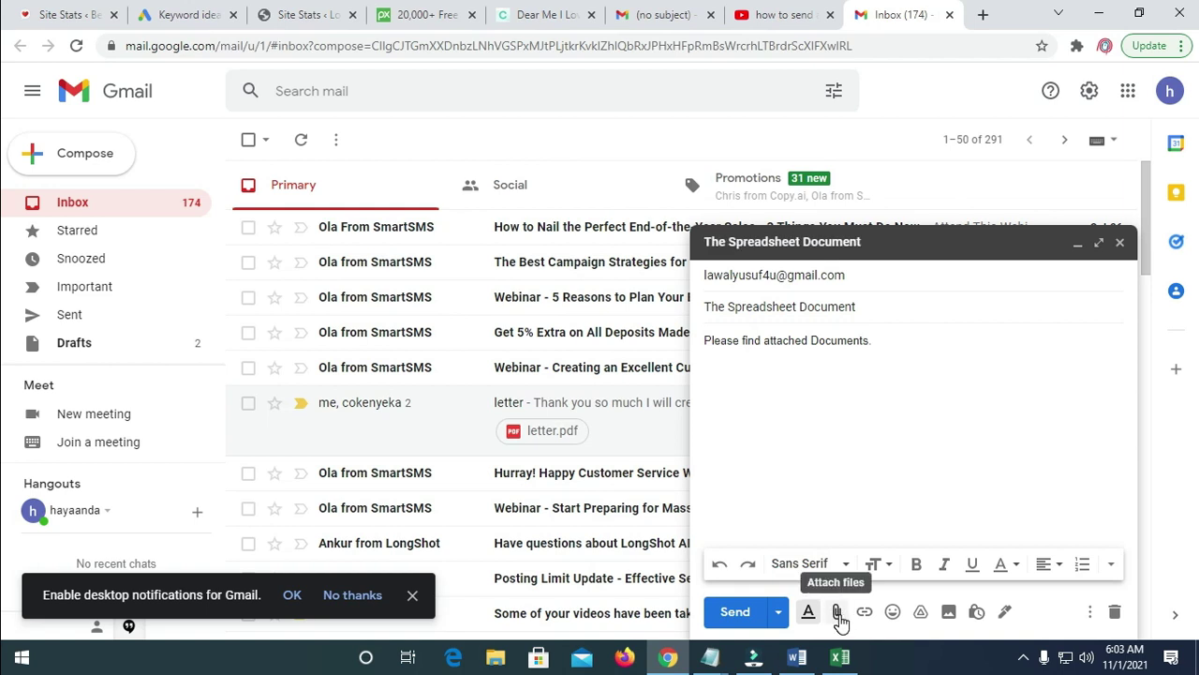
- Attach propeller document.xlsx from the Desktop to the Gmail draft
click(839, 620)
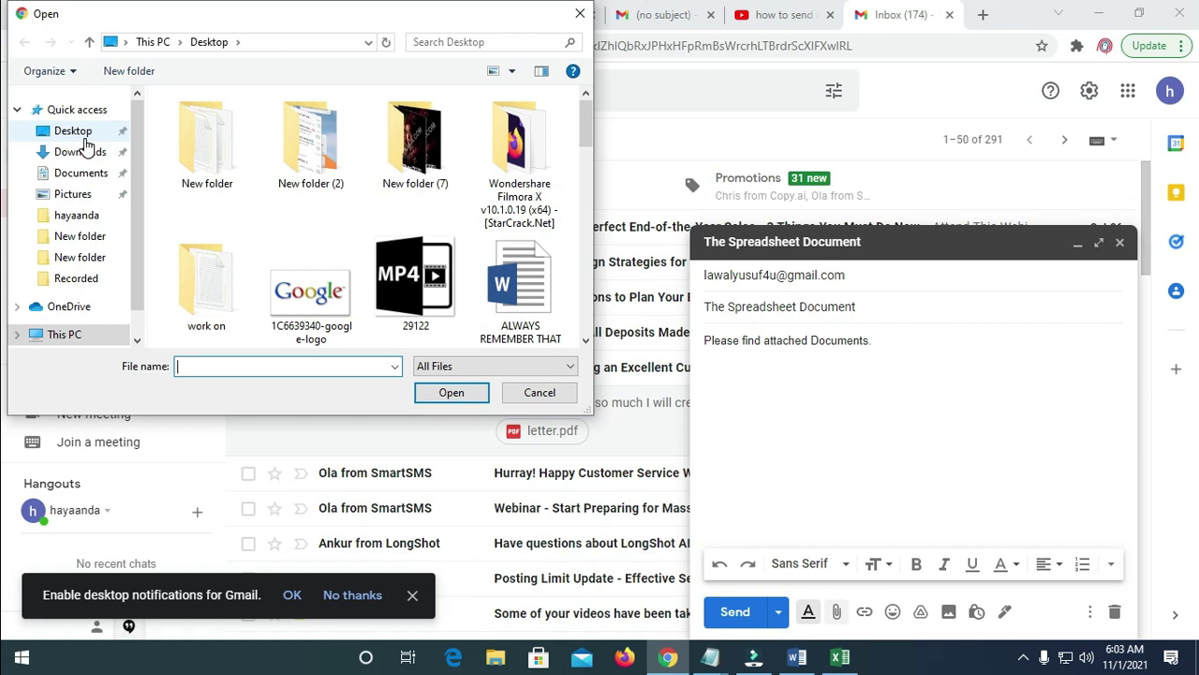
click(78, 141)
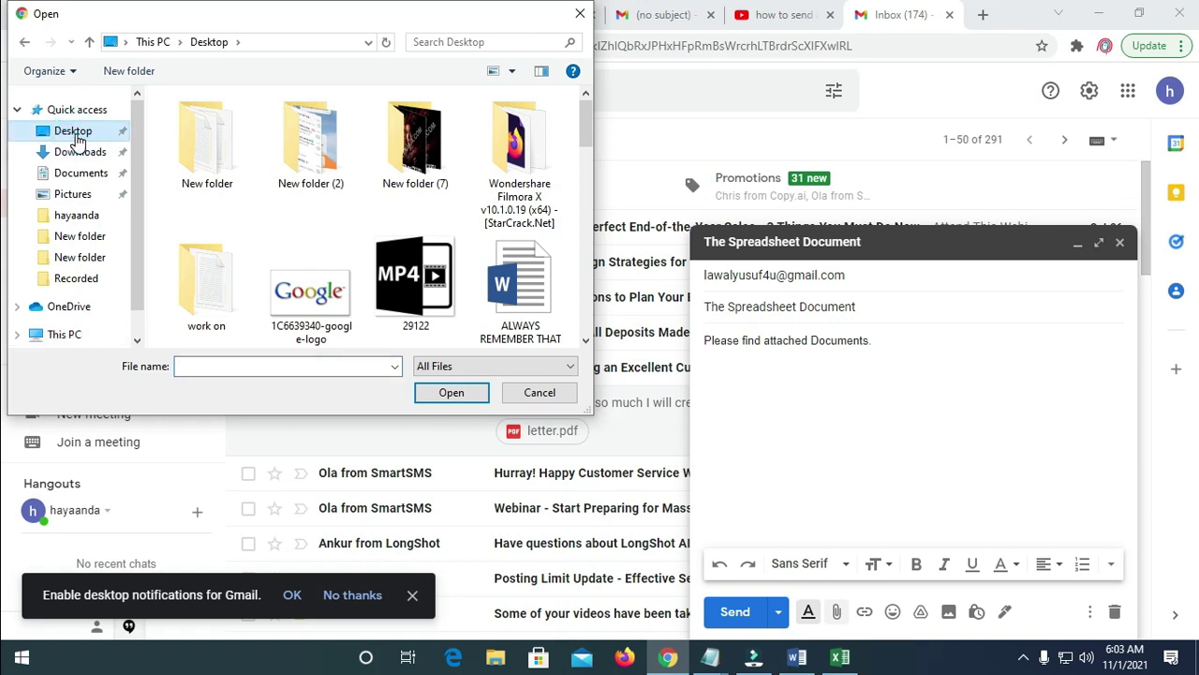
drag(582, 145, 587, 297)
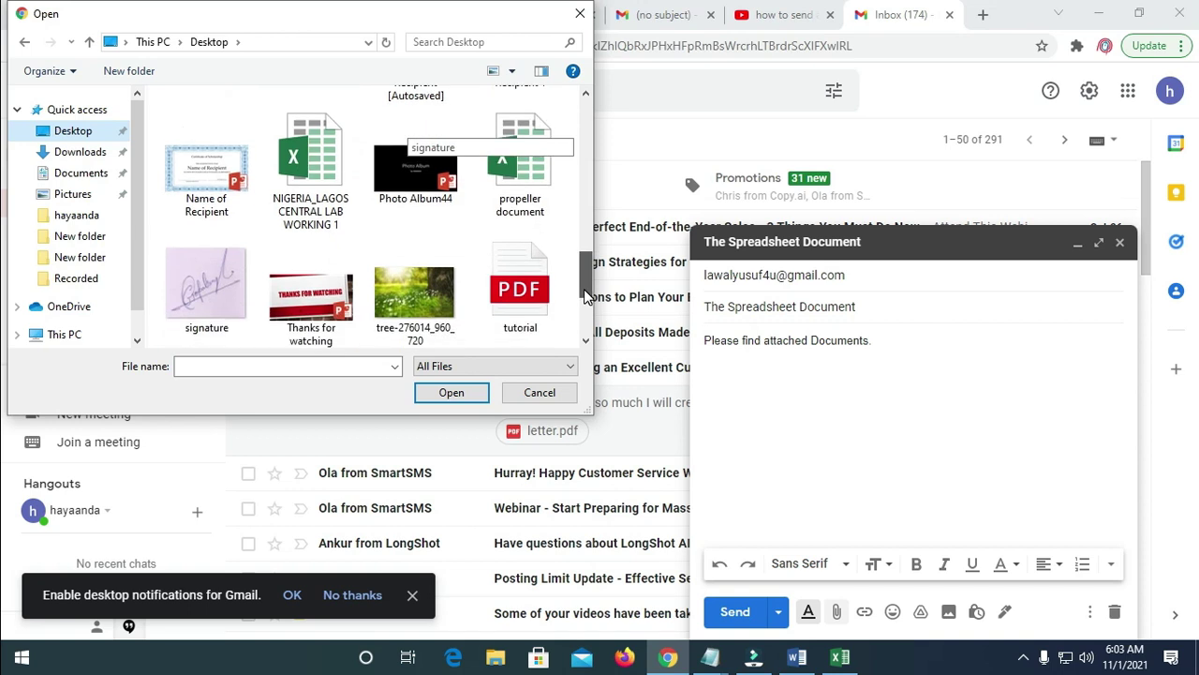
click(522, 182)
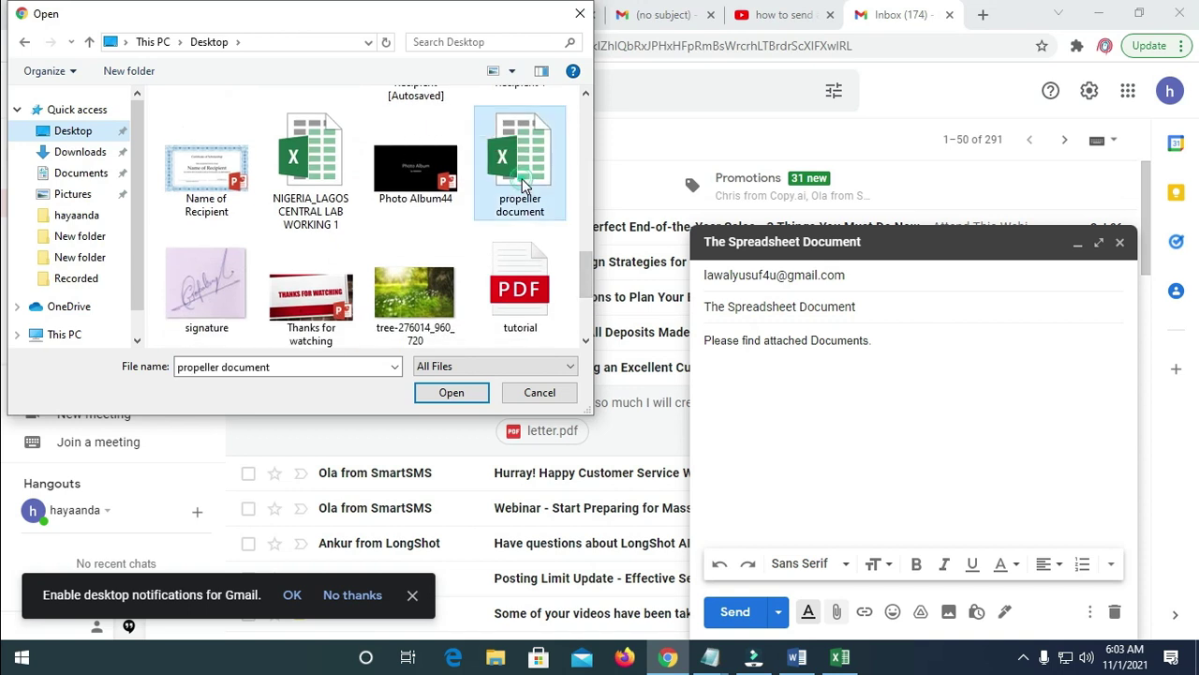
click(450, 393)
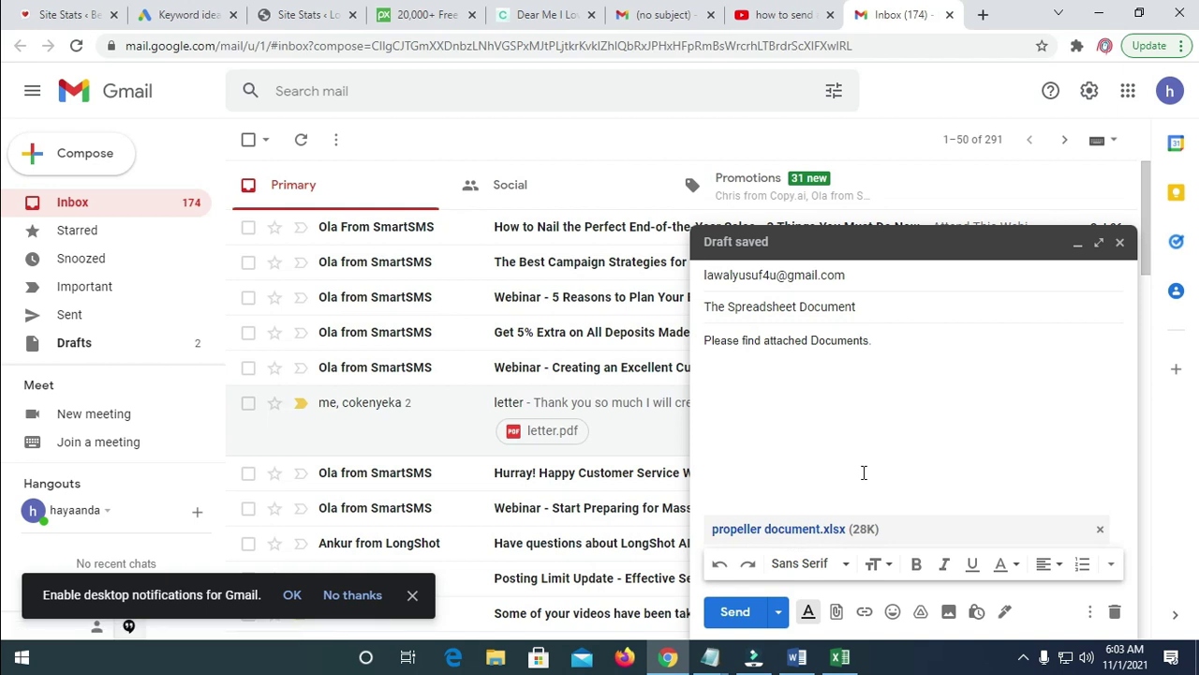
- Send 'The Spreadsheet Document' email carrying propeller document.xlsx
click(730, 614)
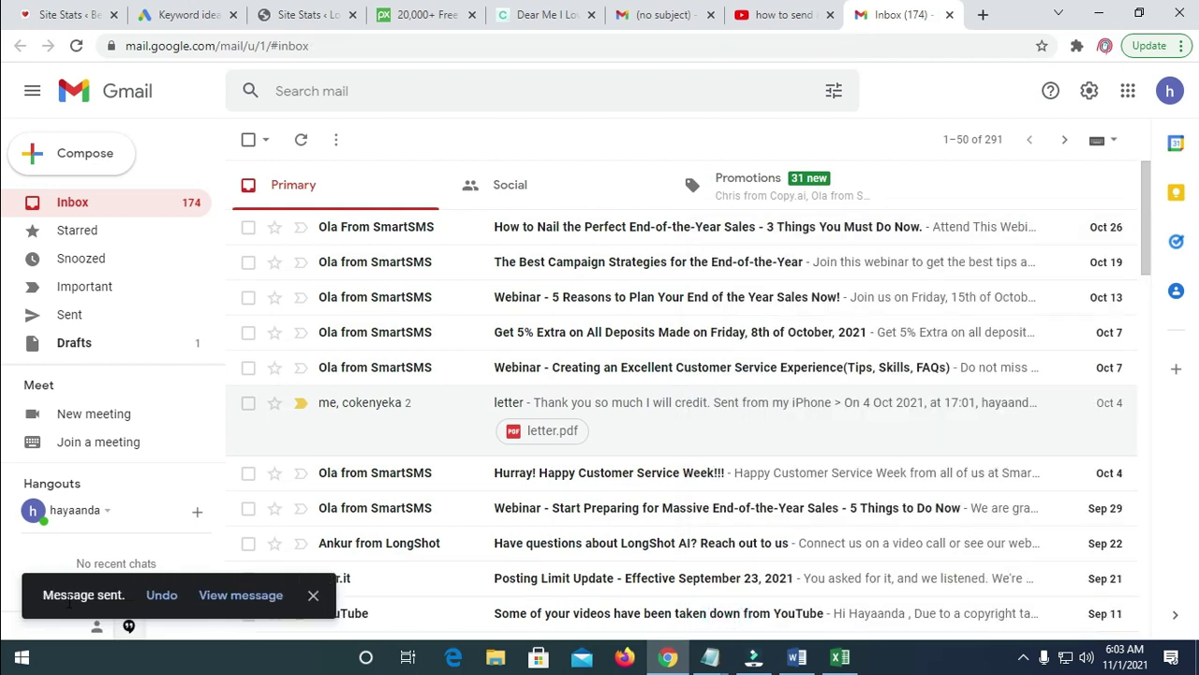
mouse_move(721, 367)
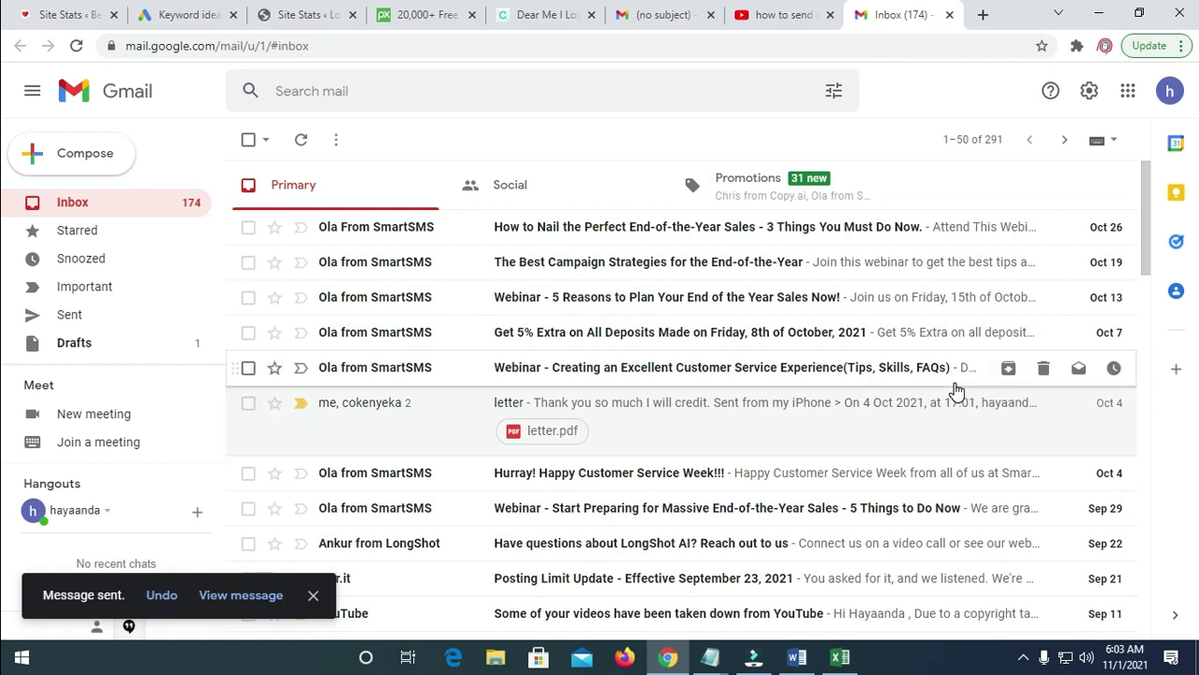
drag(1151, 257, 1151, 269)
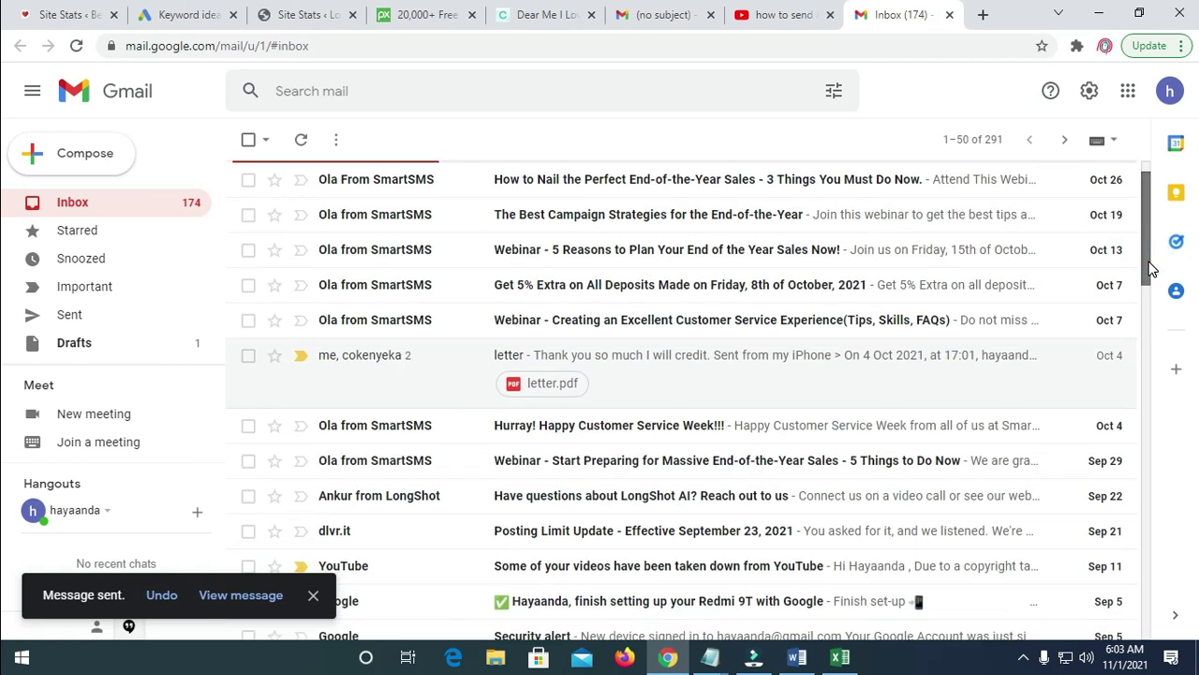